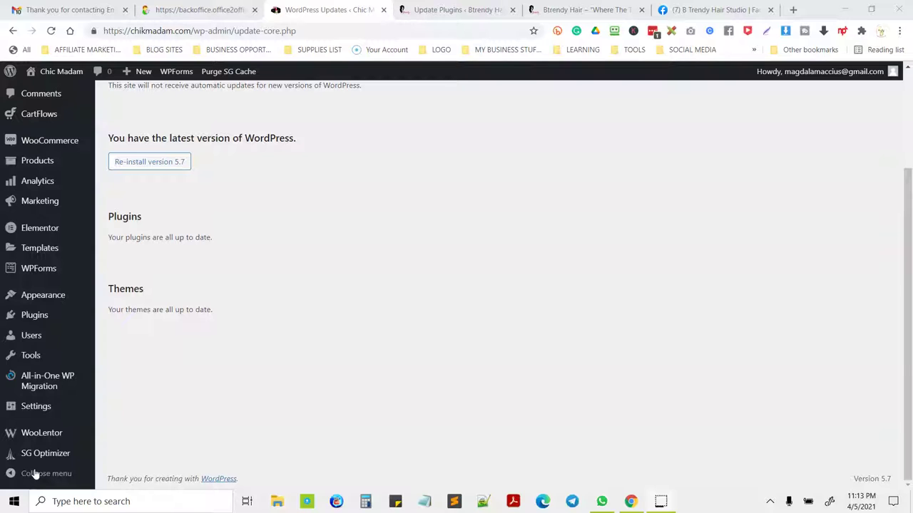
Review the Btrendy Hair homepage from the footer and promo section up to the Instagram feed
drag(910, 388, 899, 291)
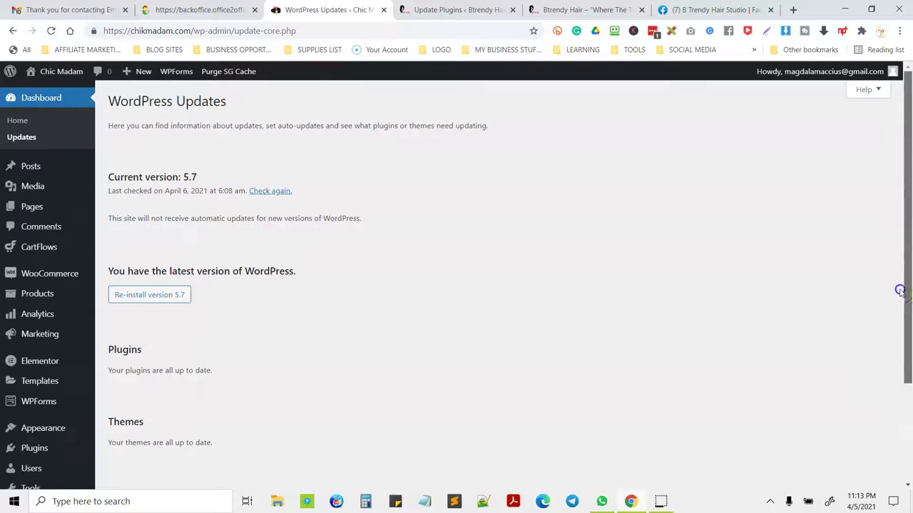
key(ctrl+Tab)
key(ctrl+Tab)
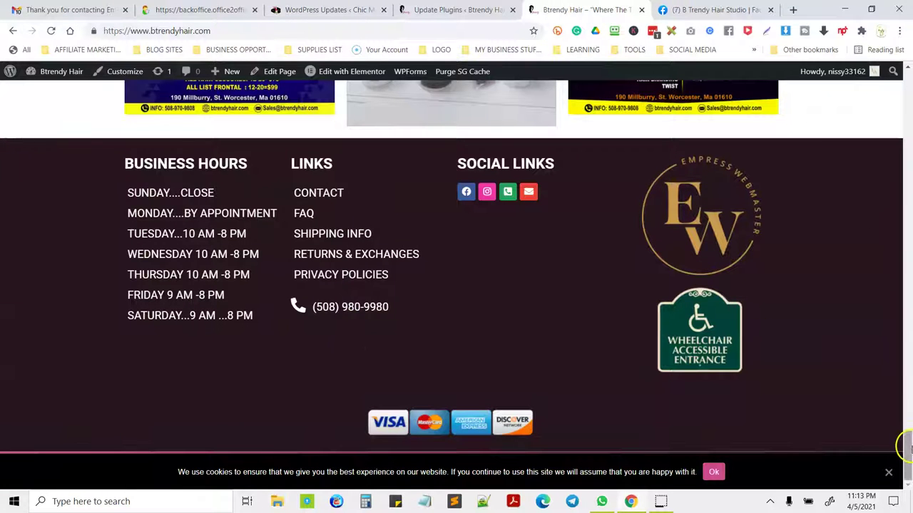
drag(905, 445, 905, 388)
scroll(535, 390, down, 2)
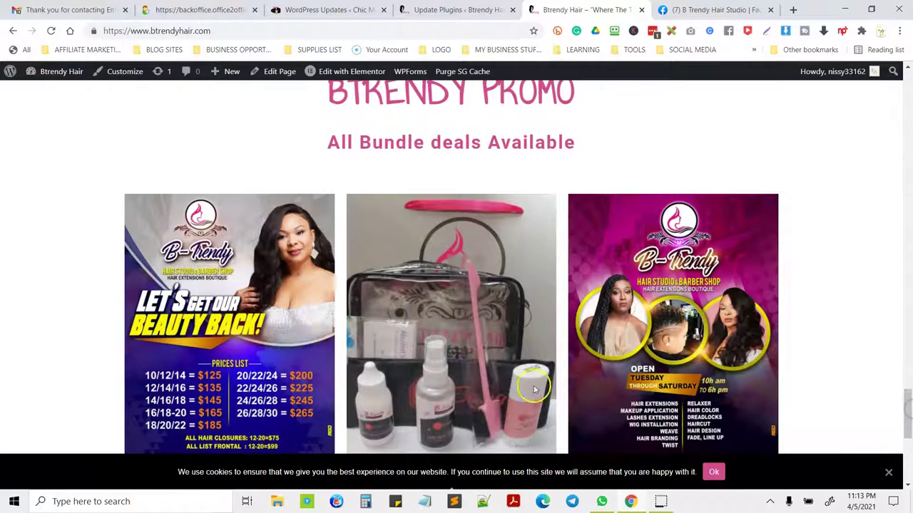
drag(910, 374, 896, 350)
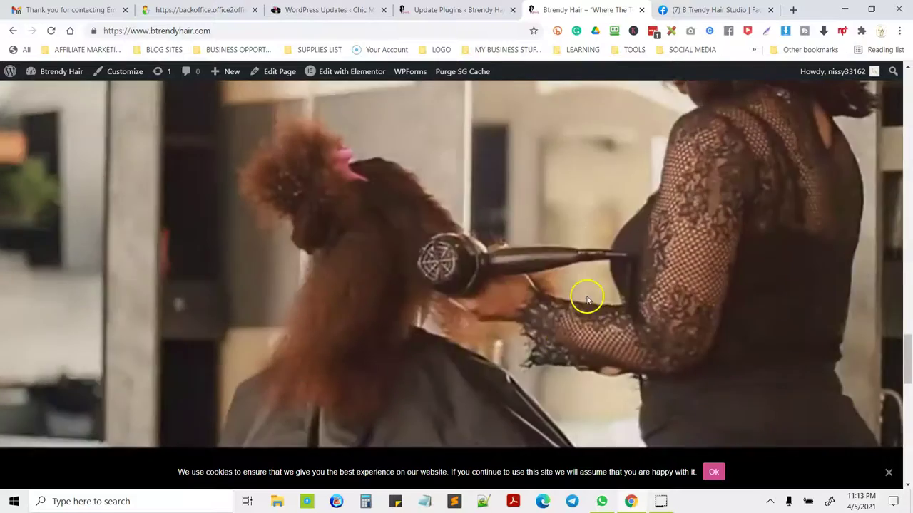
drag(906, 349, 906, 294)
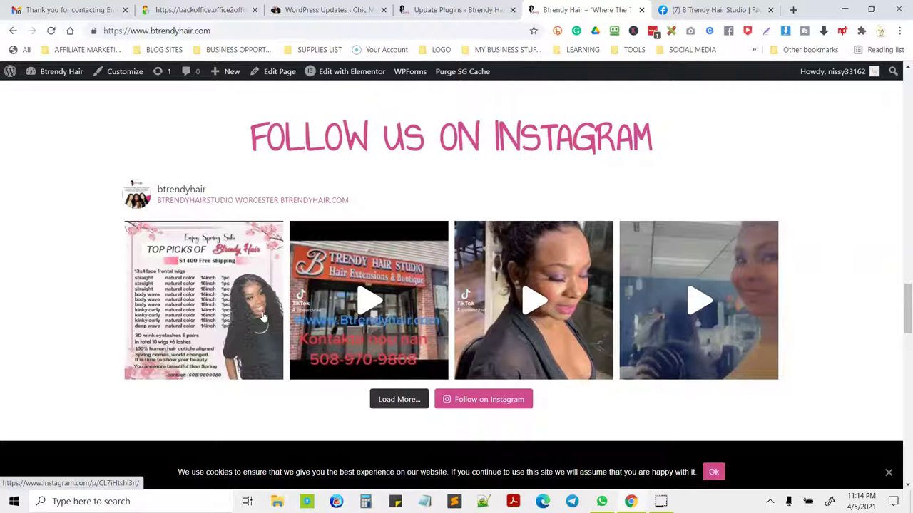
Update the Astra theme to version 3.2.0 on the Btrendy Hair site through its WordPress updates page
click(290, 9)
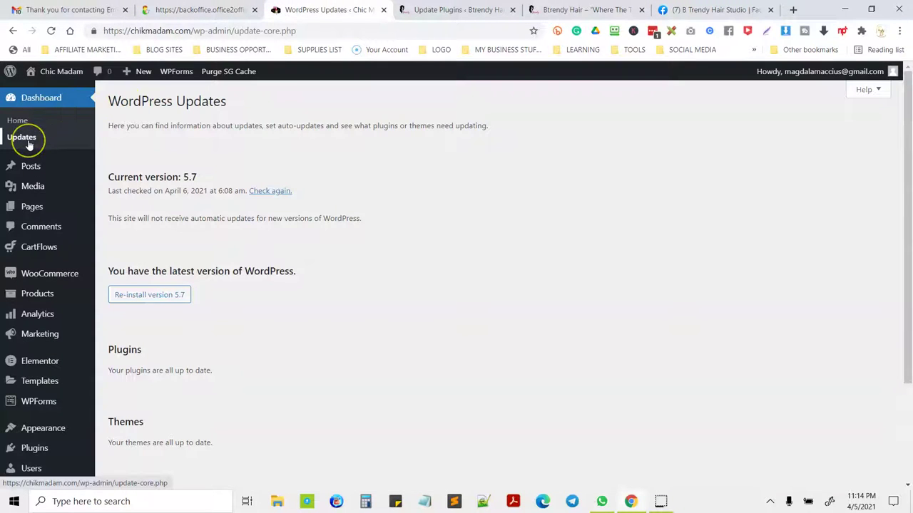
click(435, 10)
click(76, 136)
click(45, 138)
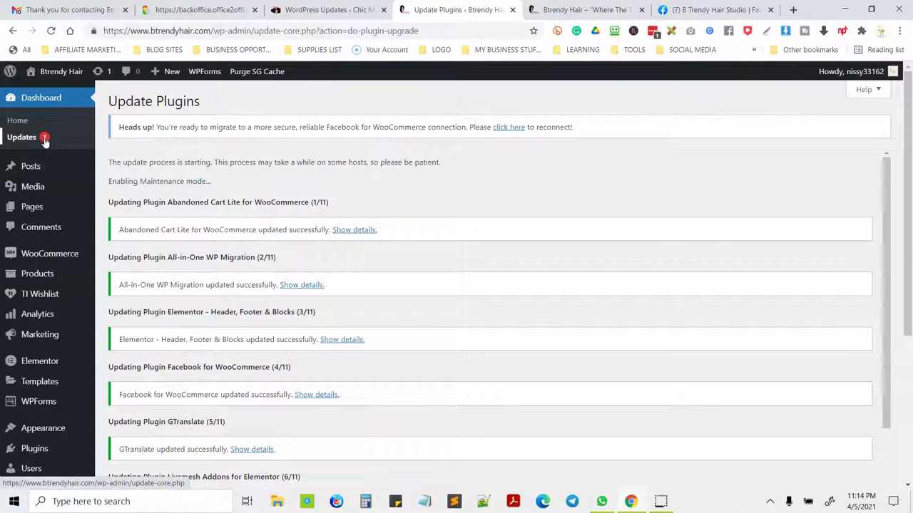
click(25, 138)
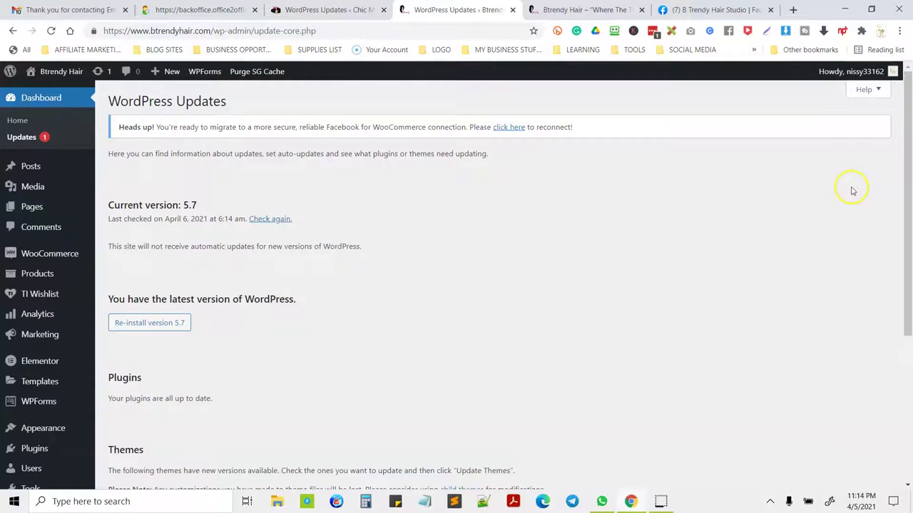
drag(908, 192, 910, 334)
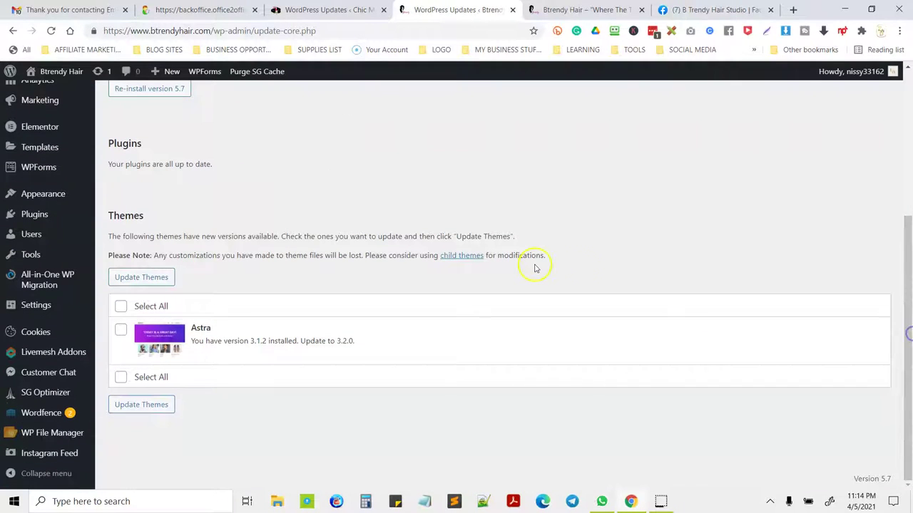
click(121, 307)
click(143, 280)
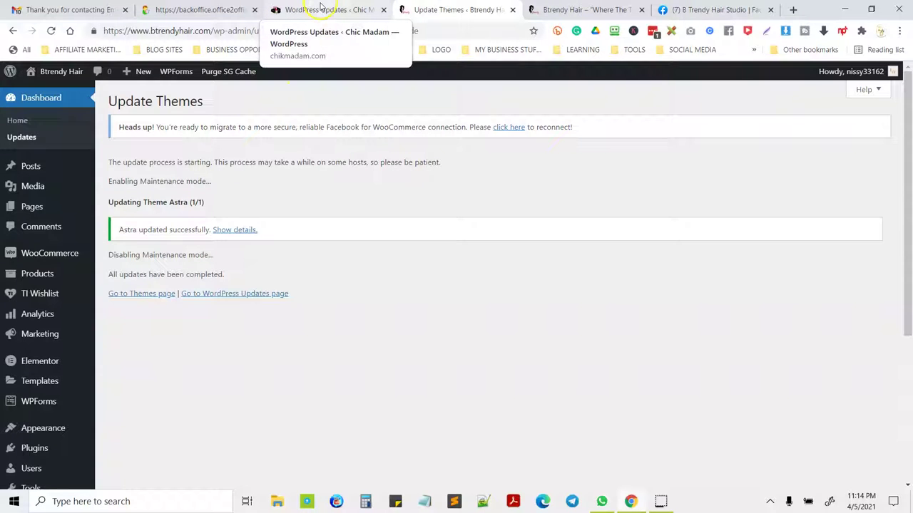
Examine the list of installed plugins on the Chic Madam site, including their versions and auto-update options
click(321, 9)
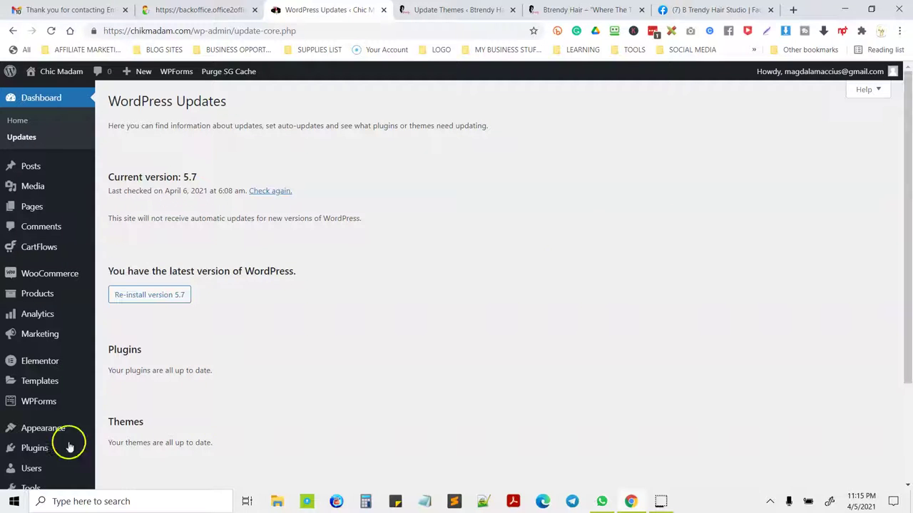
click(27, 454)
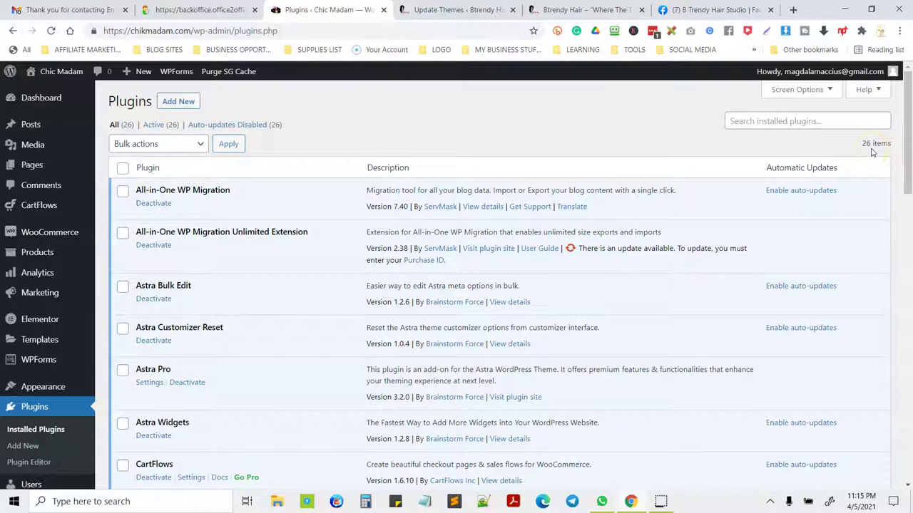
drag(907, 137, 909, 325)
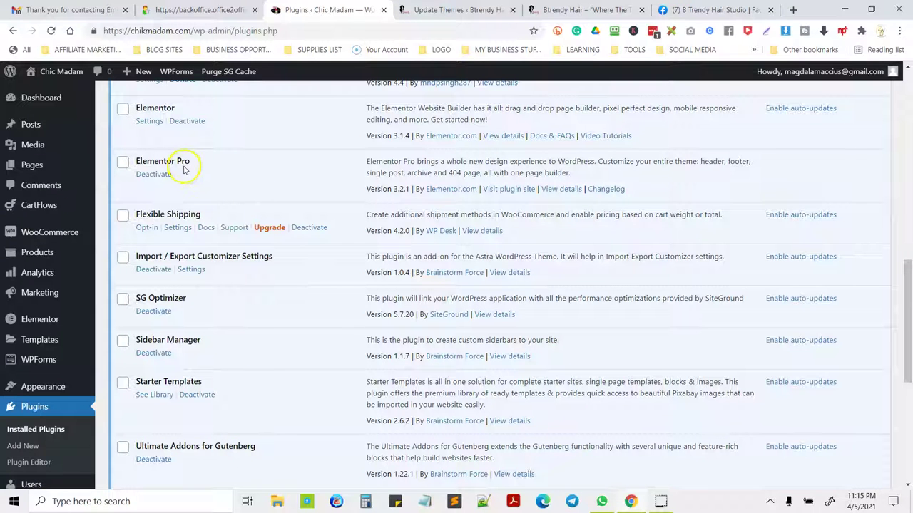
scroll(895, 215, up, 4)
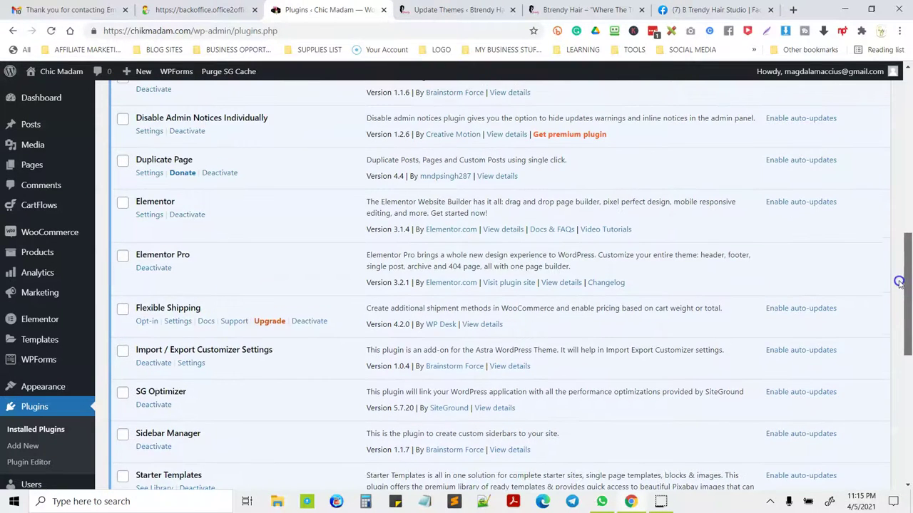
scroll(896, 215, up, 2)
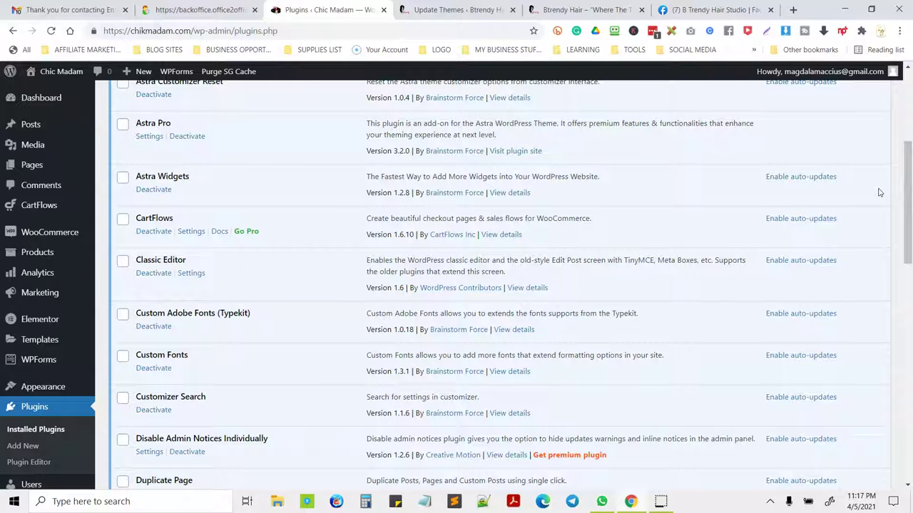
drag(907, 188, 900, 85)
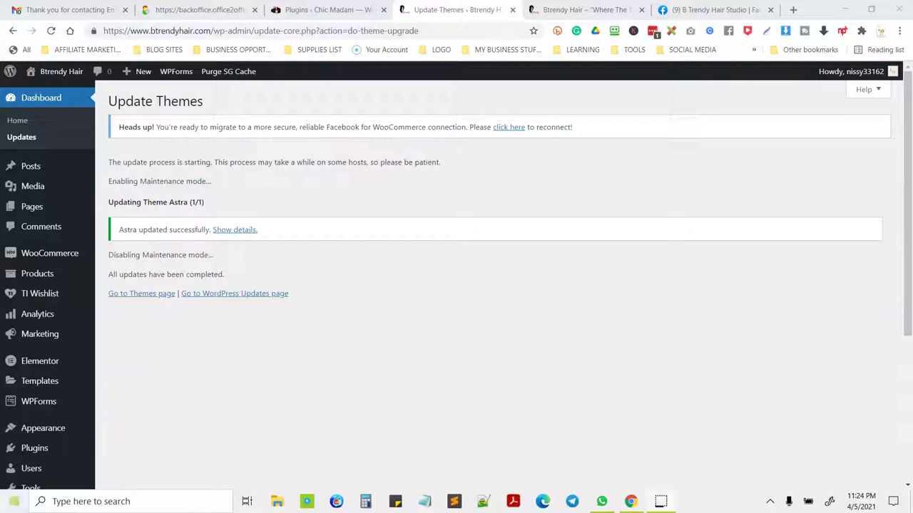
Reload the Btrendy Hair homepage and check its hair bundle and wig banners
click(570, 9)
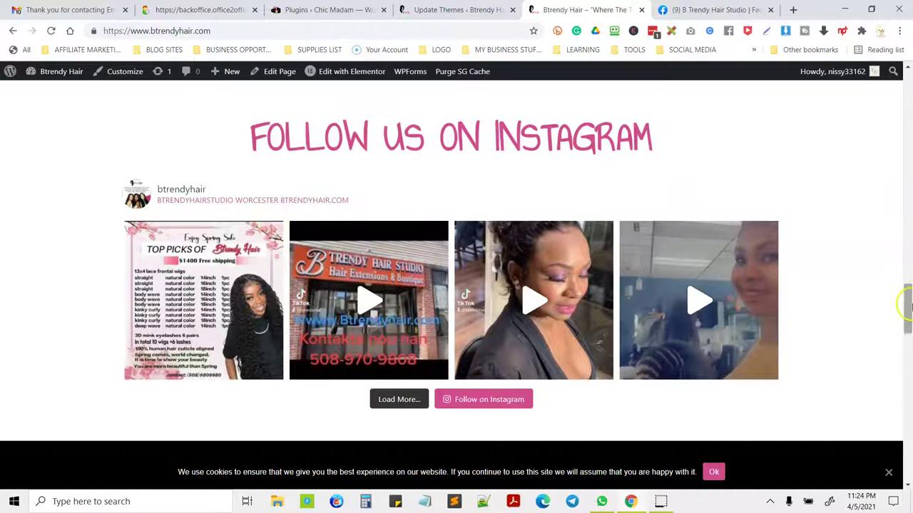
drag(906, 295, 908, 200)
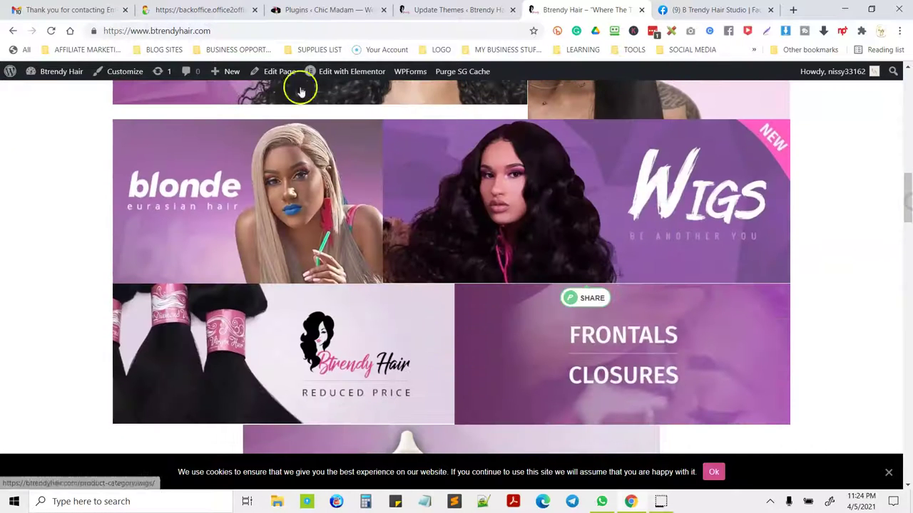
click(51, 31)
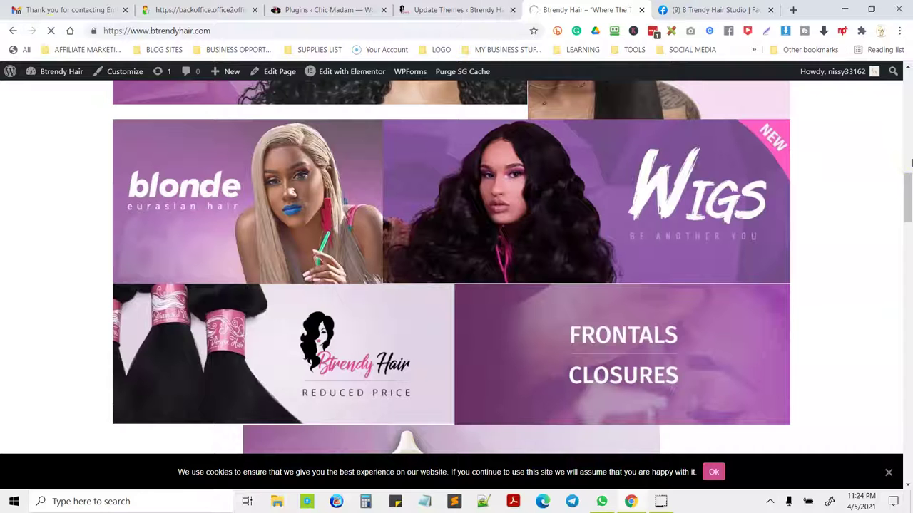
click(908, 184)
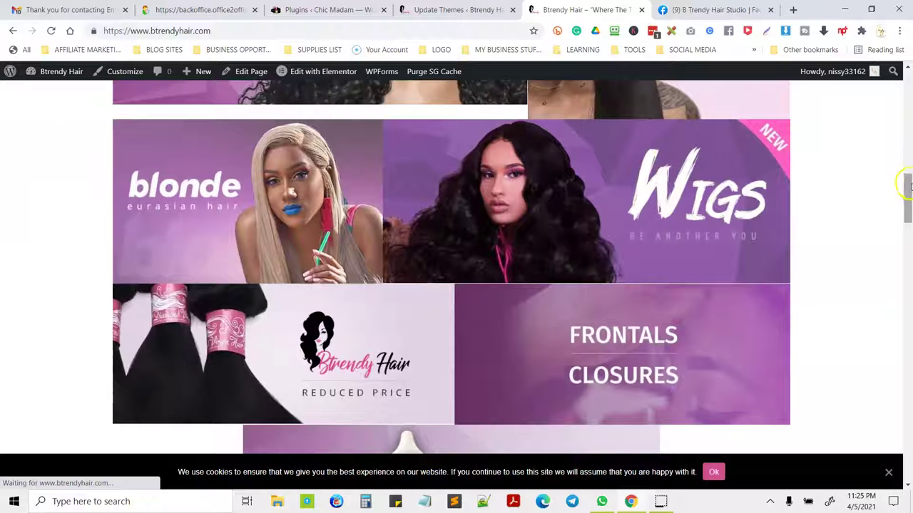
drag(907, 184, 906, 164)
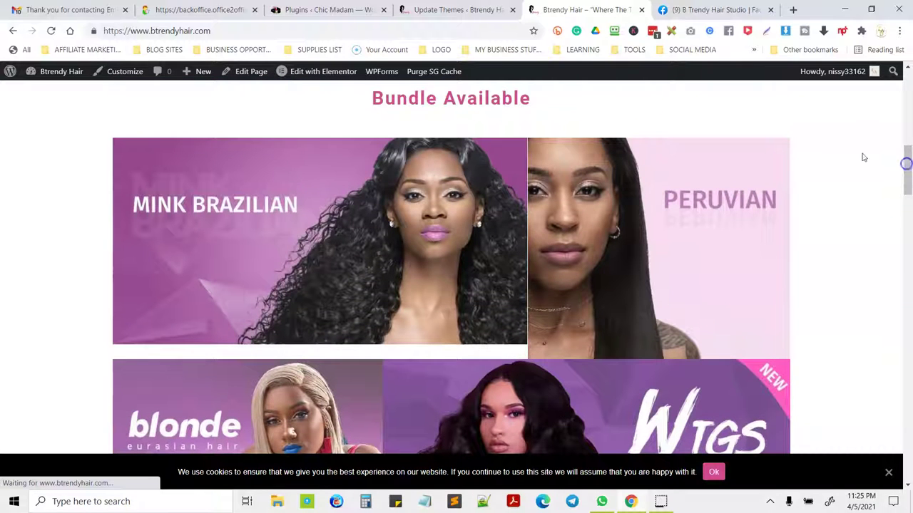
click(51, 31)
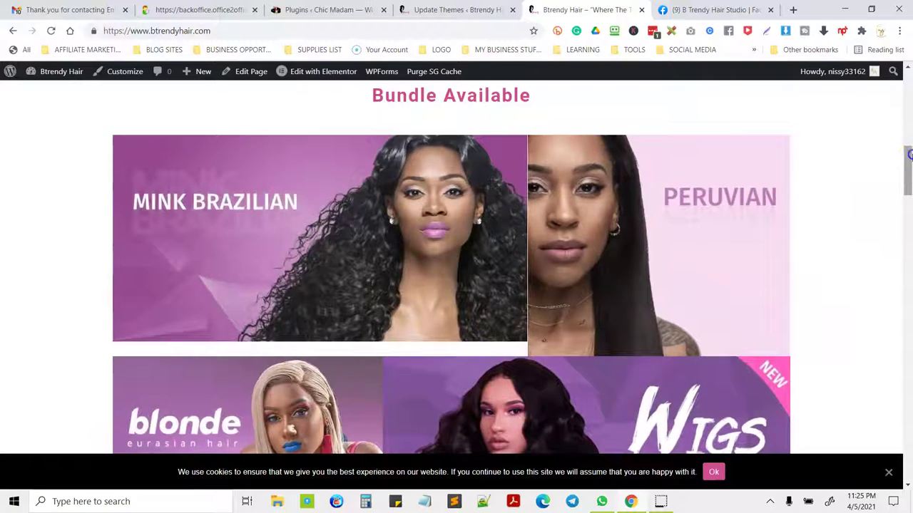
Return to the header of the Btrendy Hair homepage and purge the site's SG Cache
drag(905, 164, 901, 91)
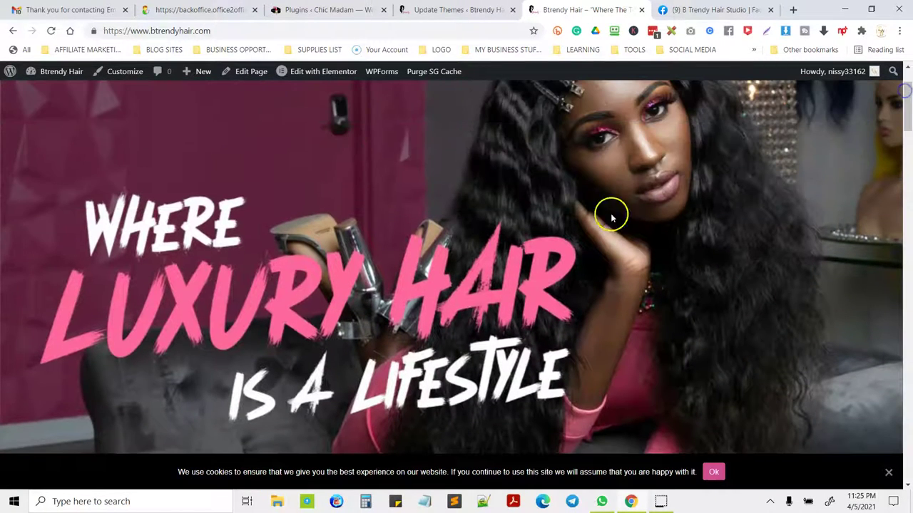
drag(905, 107, 905, 78)
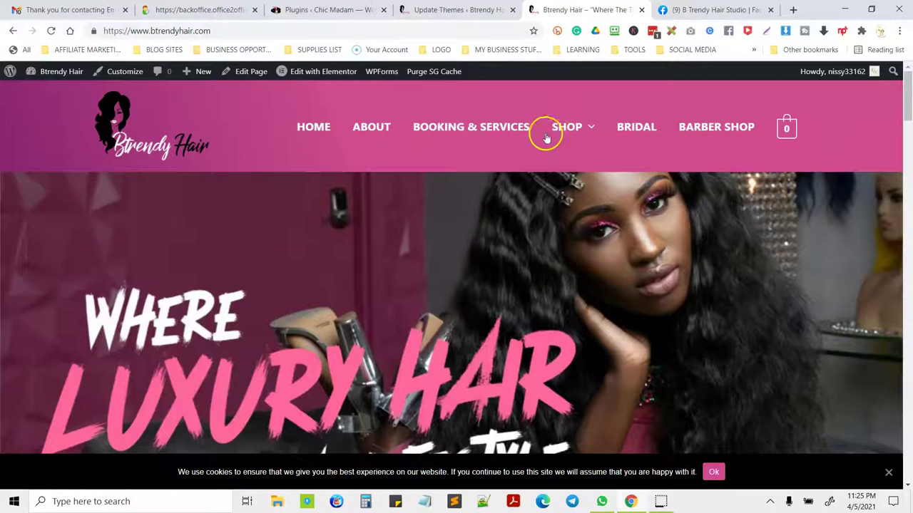
click(436, 72)
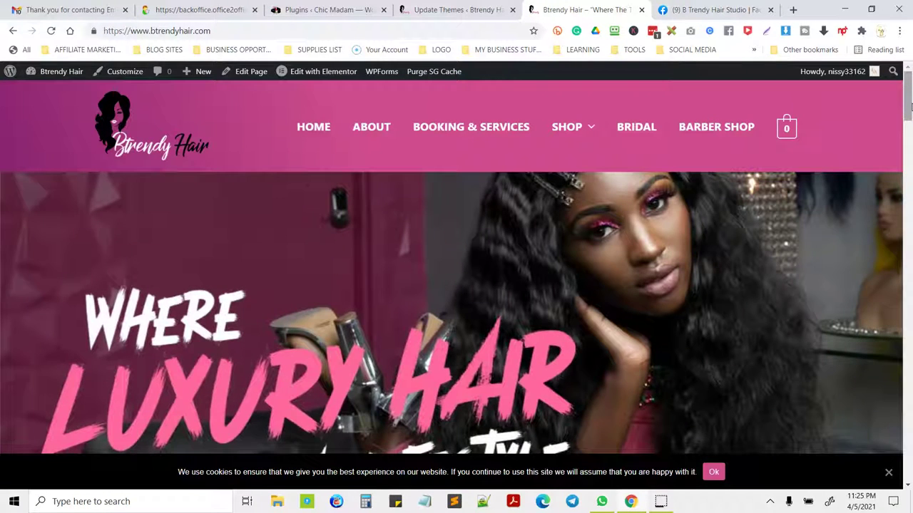
Remove Btrendy 100% Brazilian Human Hair in the Latest Products section from the wishlist and dismiss the notice
drag(910, 105, 897, 265)
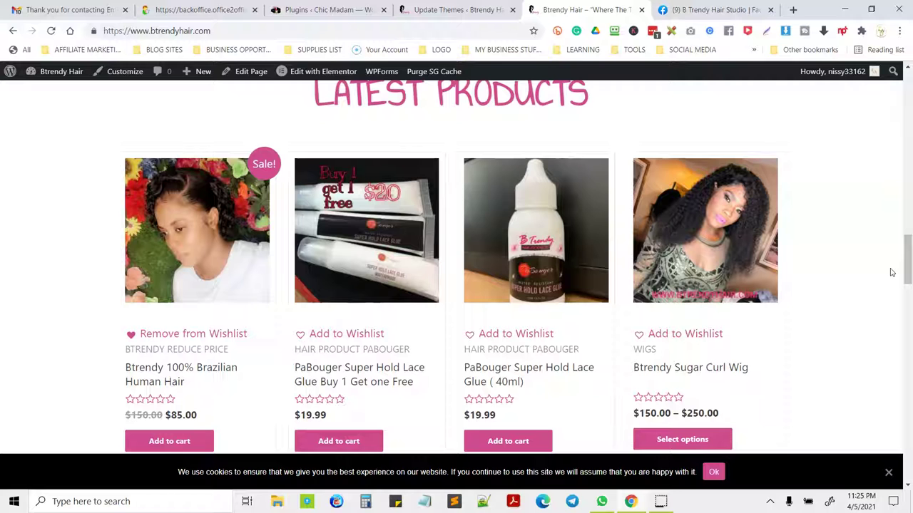
click(133, 337)
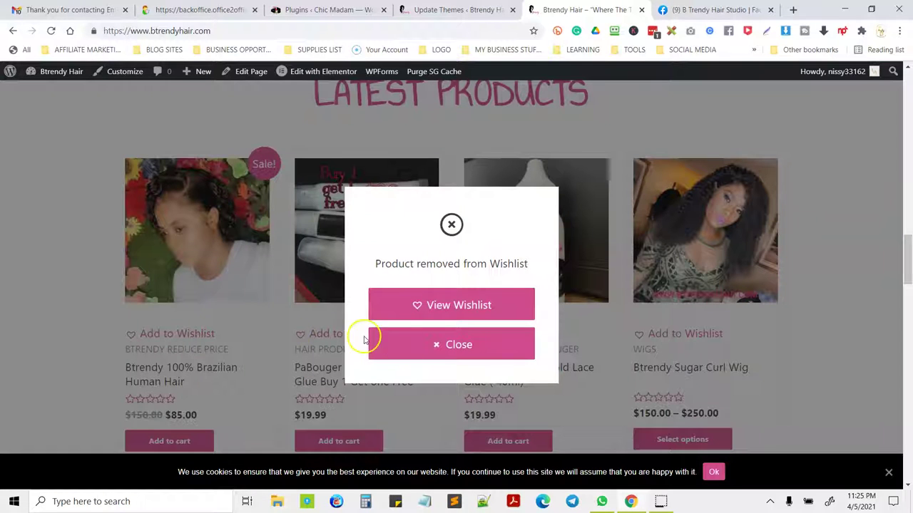
click(457, 356)
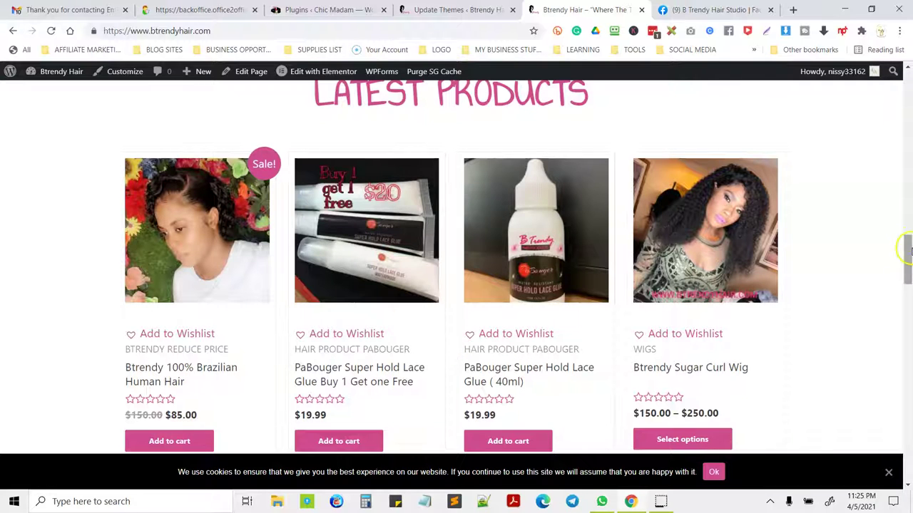
Accept the cookie notice covering the Btrendy Hair homepage footer
drag(909, 316, 908, 473)
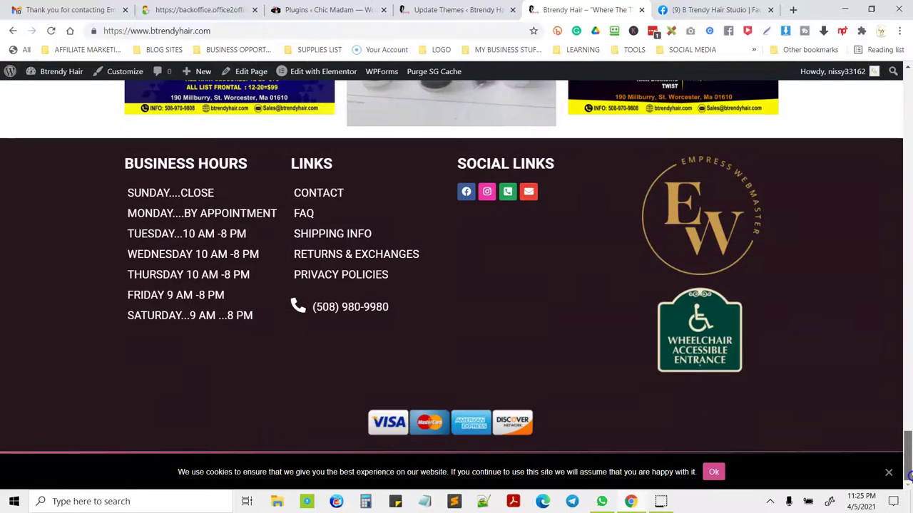
click(714, 472)
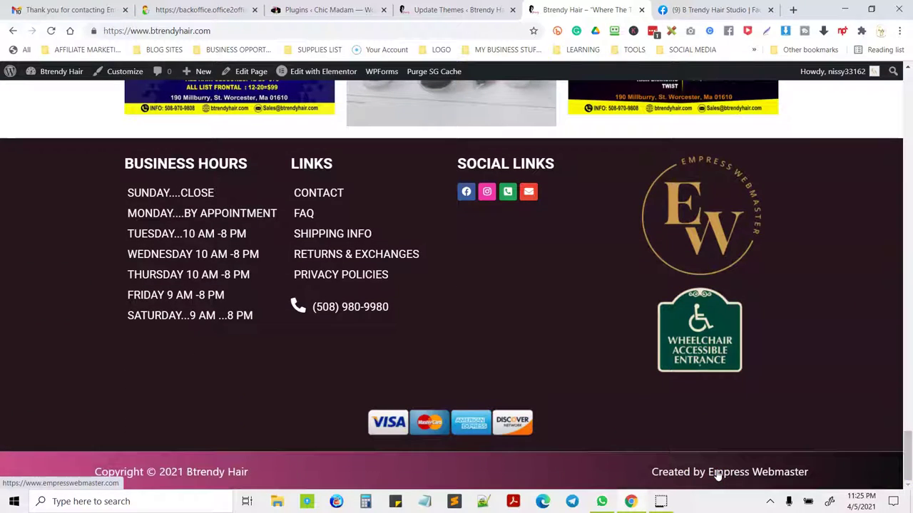